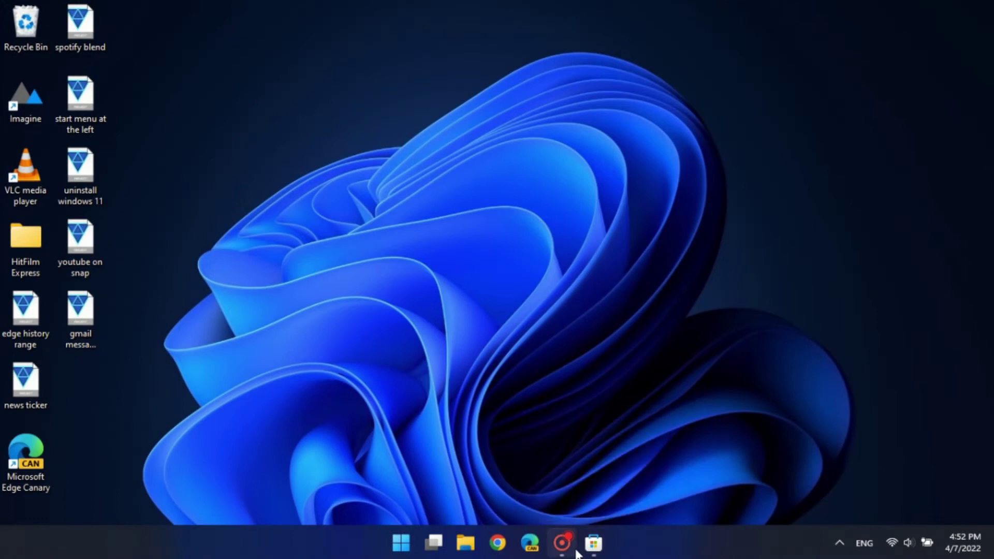
Search Microsoft Store for 'news bar' and open the News Bar (Beta) app page
{"action": "left_click", "coordinate": [593, 542]}
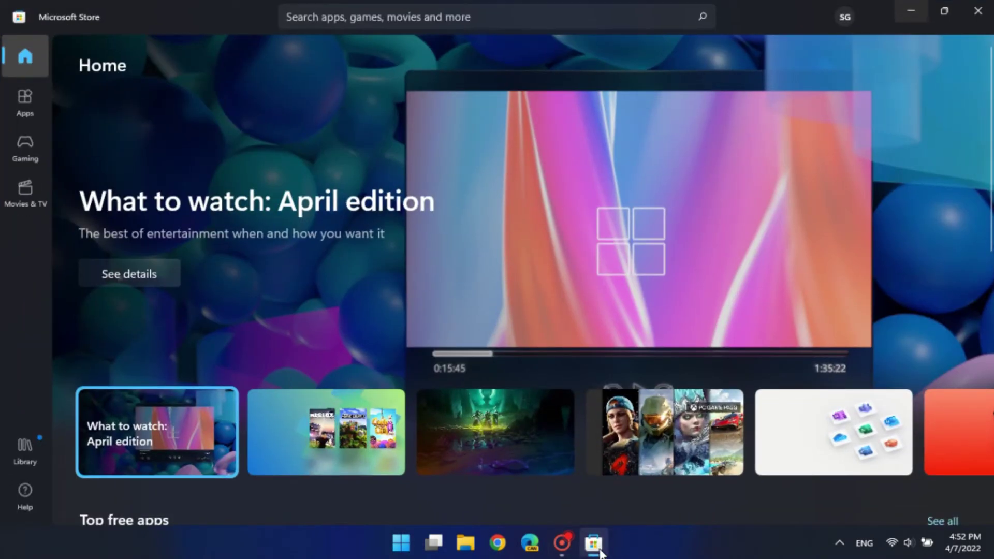
{"action": "left_click", "coordinate": [571, 17]}
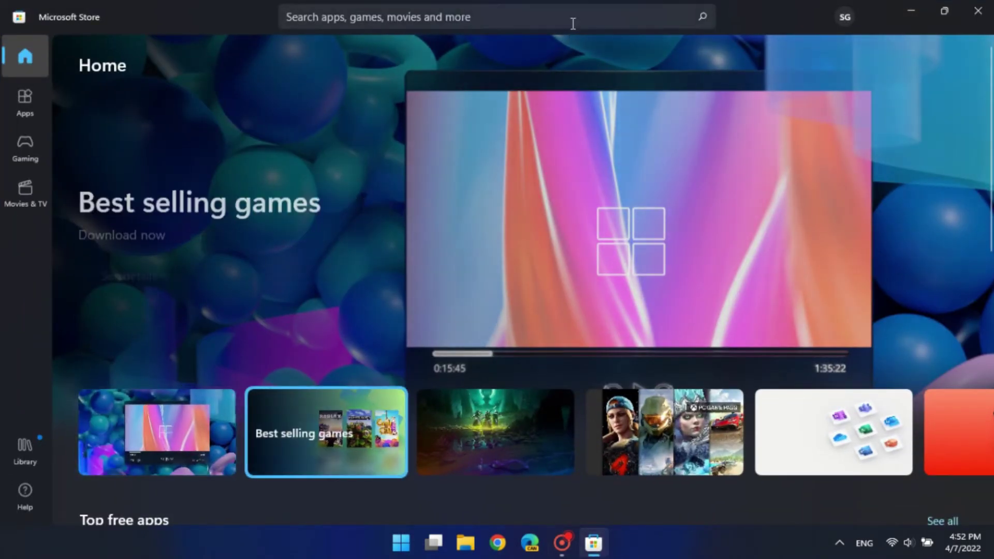
{"action": "type", "text": "news bar"}
{"action": "key", "text": "Return"}
{"action": "left_click", "coordinate": [218, 274]}
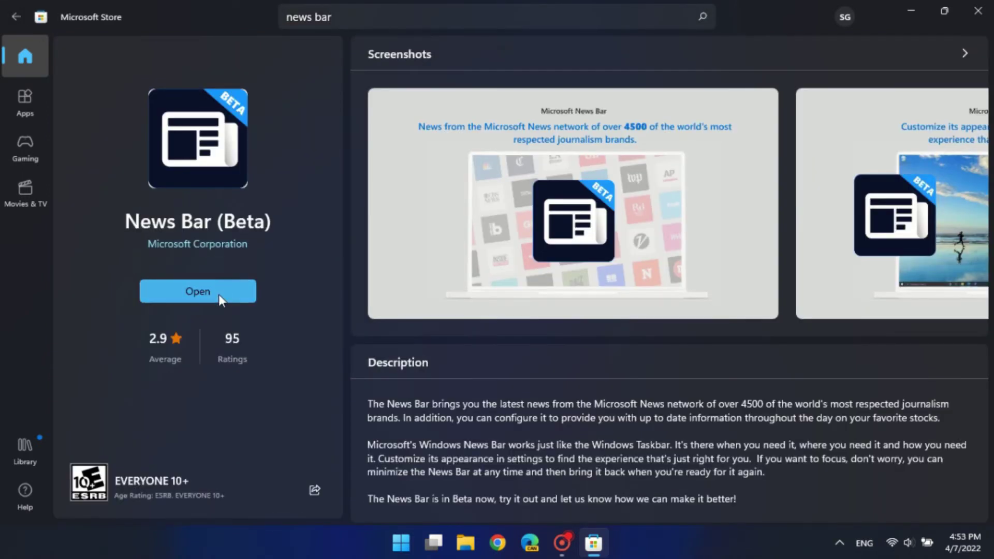
Launch News Bar (Beta) from its Store page and bring up the bar's settings
{"action": "left_click", "coordinate": [218, 295]}
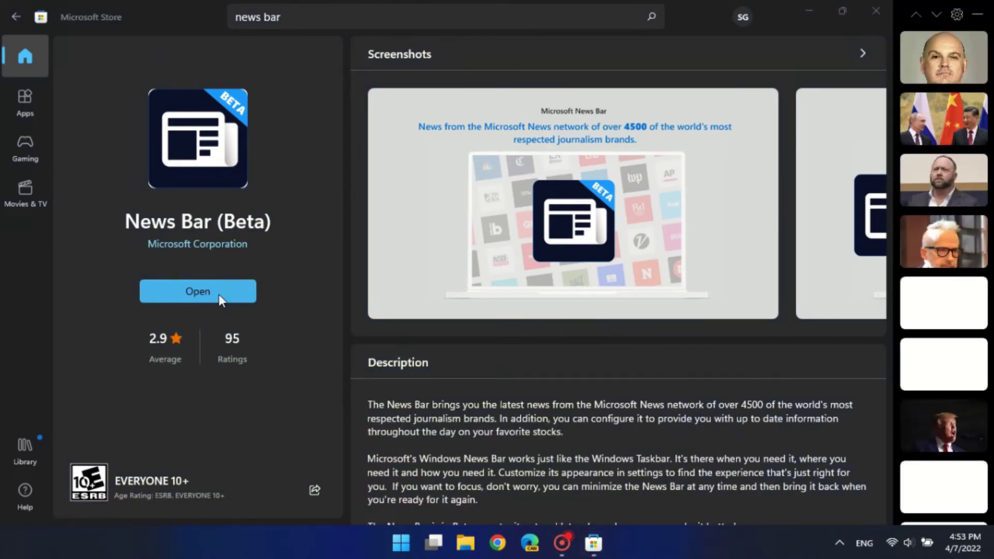
{"action": "left_click", "coordinate": [953, 15]}
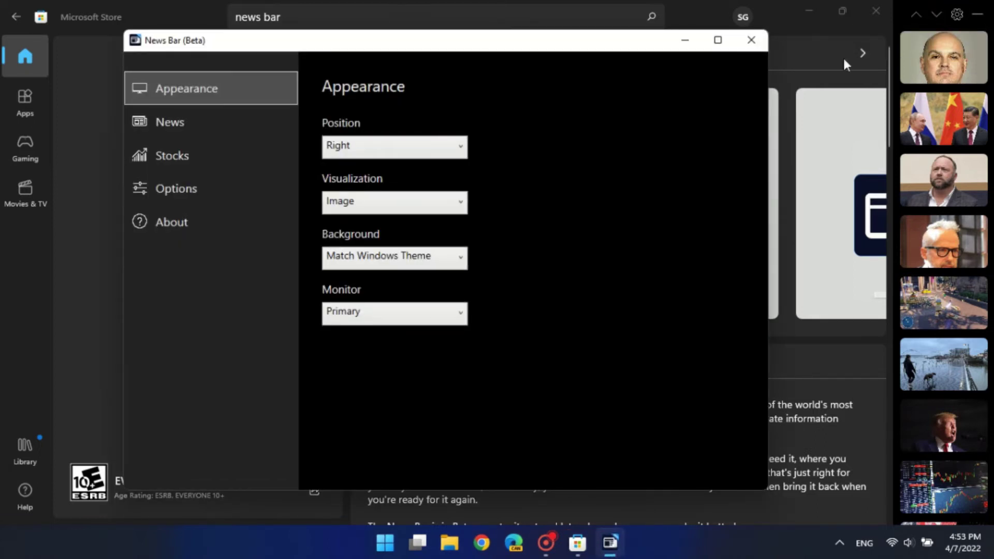
Set the bar's Position to Top and Visualization to Text, then close settings
{"action": "left_click", "coordinate": [426, 148]}
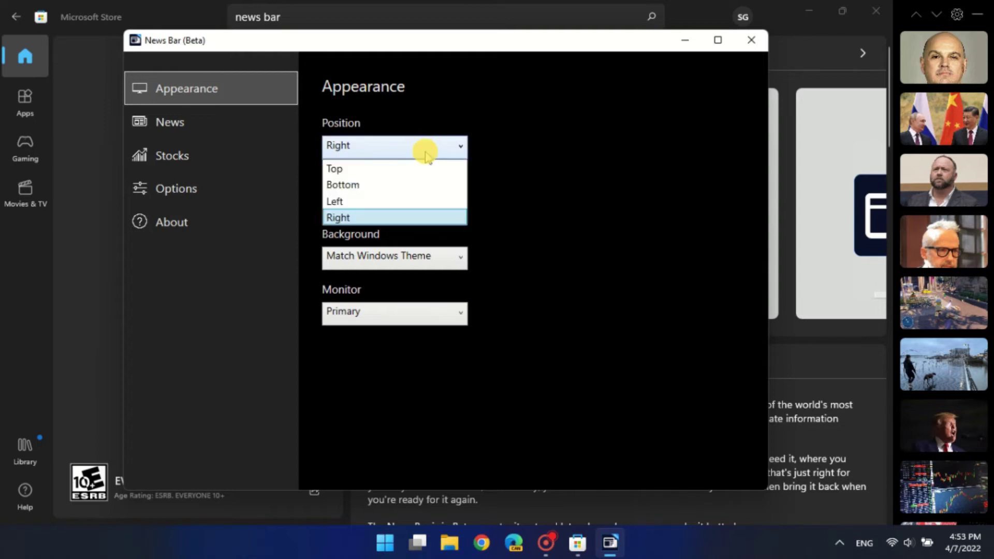
{"action": "left_click", "coordinate": [418, 168]}
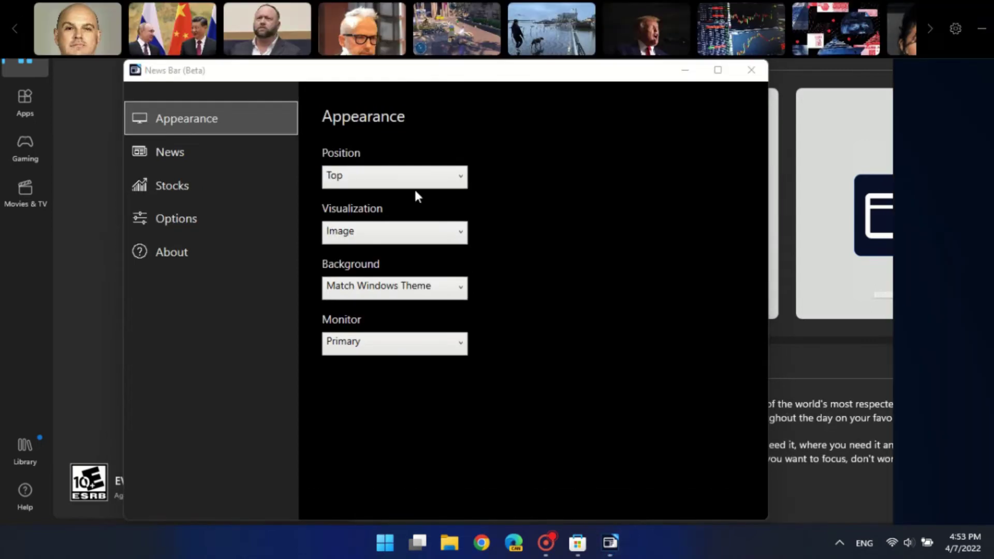
{"action": "left_click", "coordinate": [399, 230]}
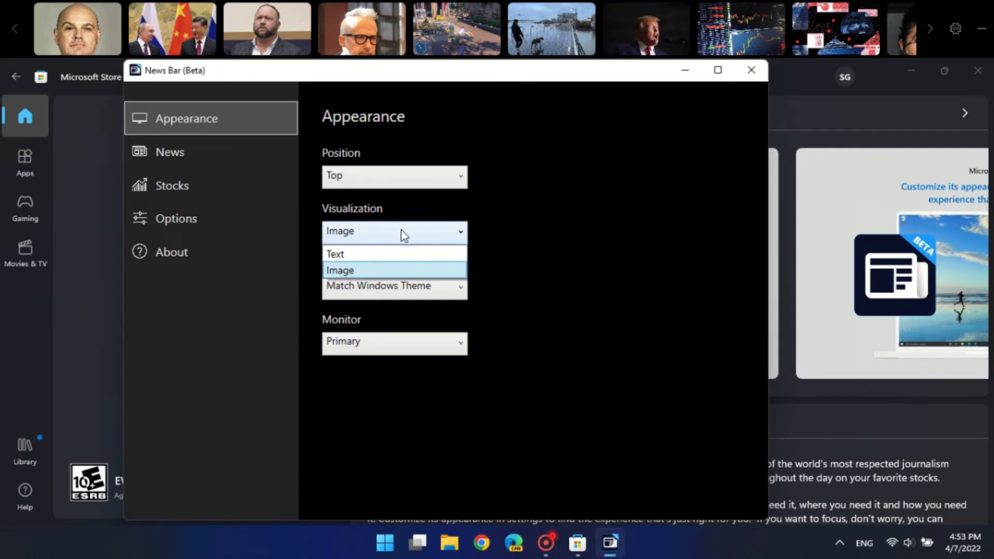
{"action": "left_click", "coordinate": [388, 254]}
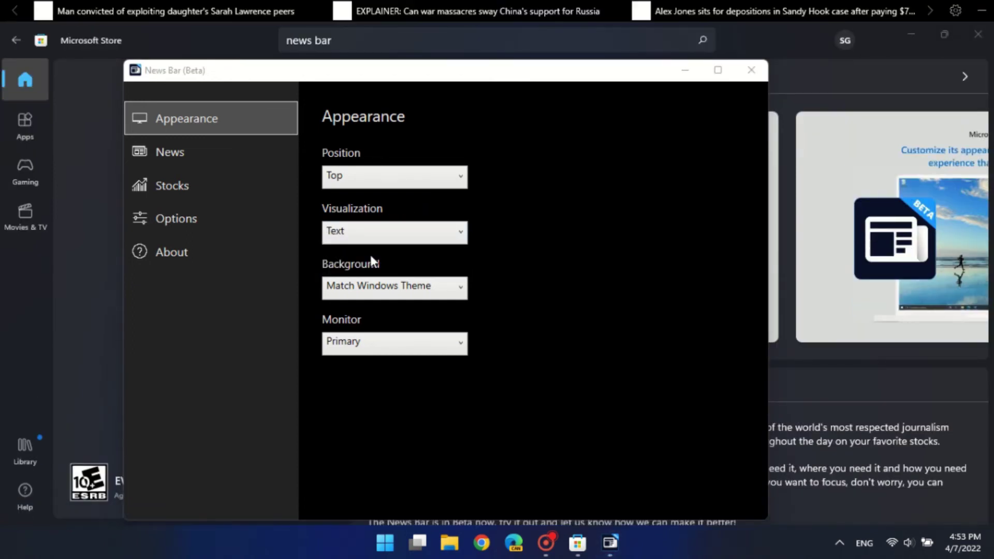
{"action": "left_click", "coordinate": [756, 69]}
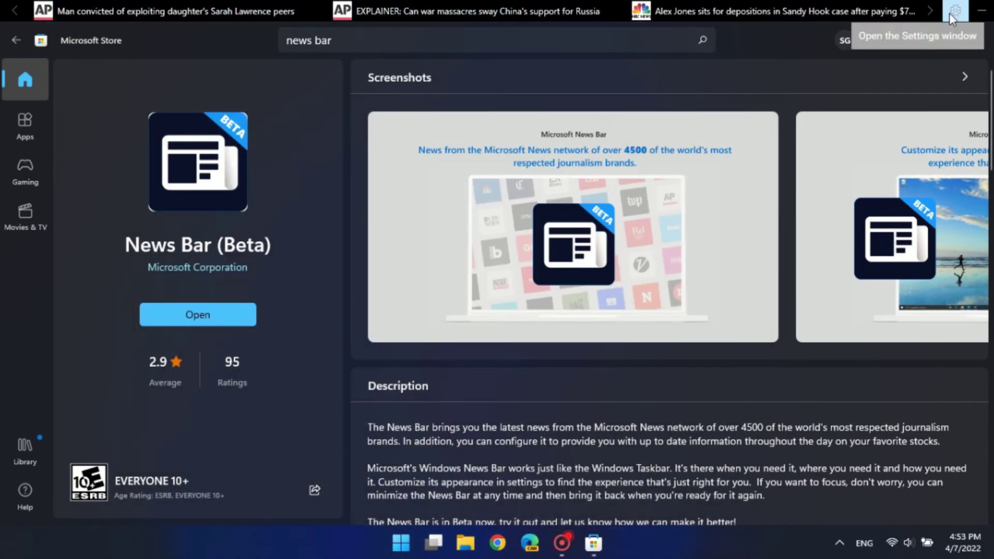